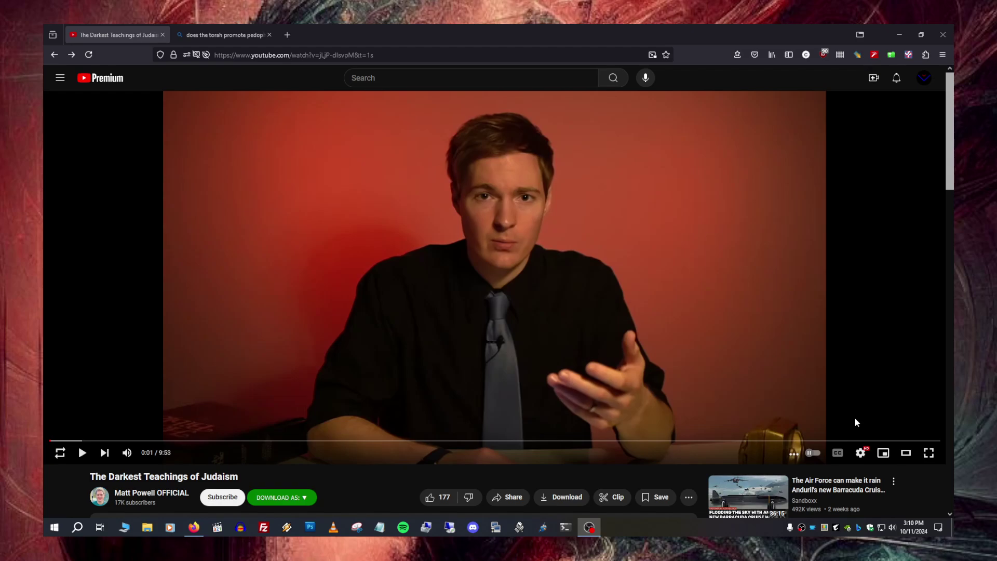
click(548, 28)
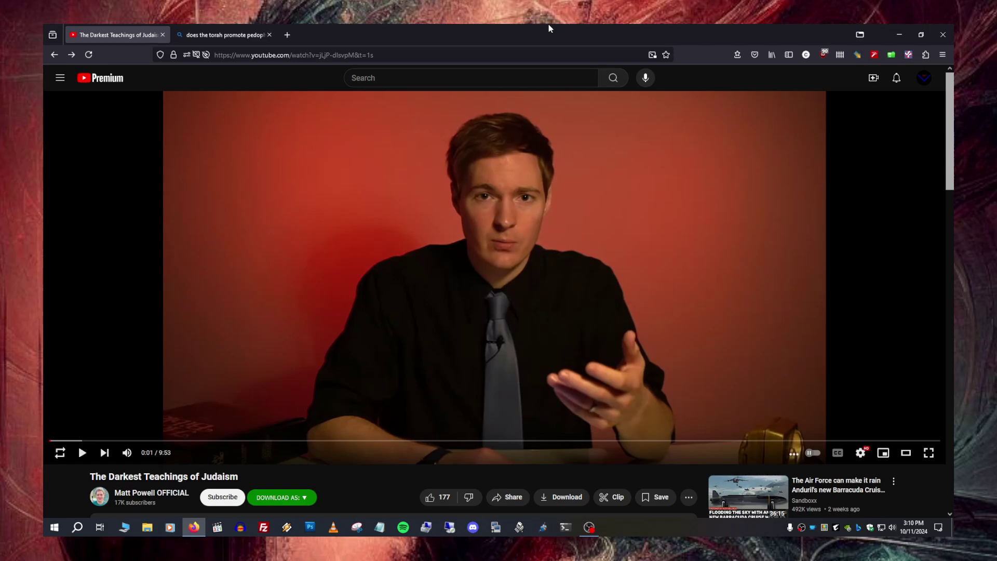